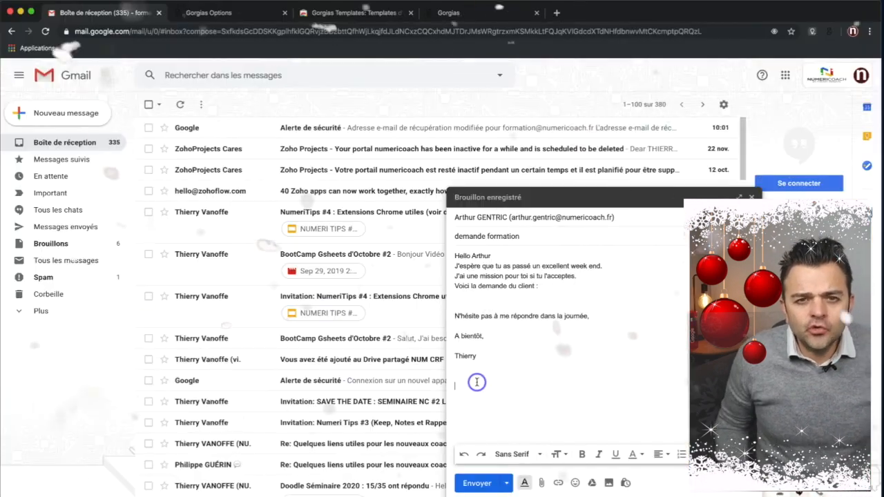
# - Insert the signature template at the end of the email draft with the text shortcut TV
pyautogui.write('TV')
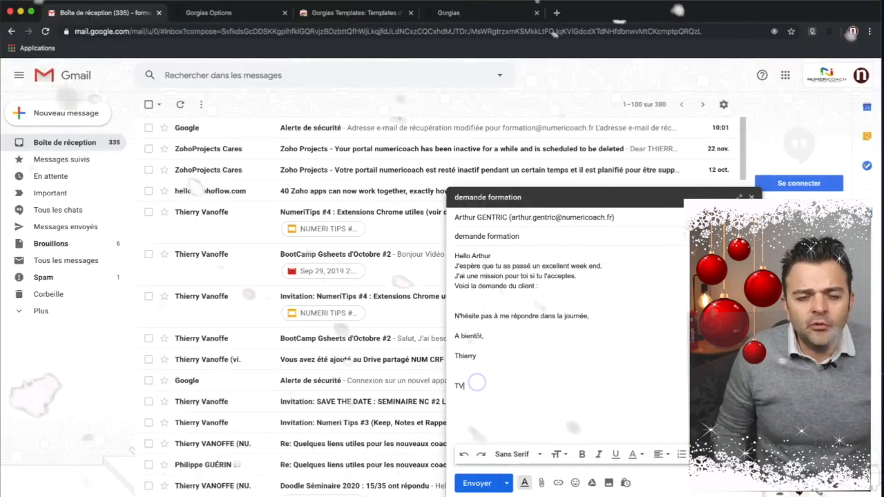
pyautogui.press('Tab')
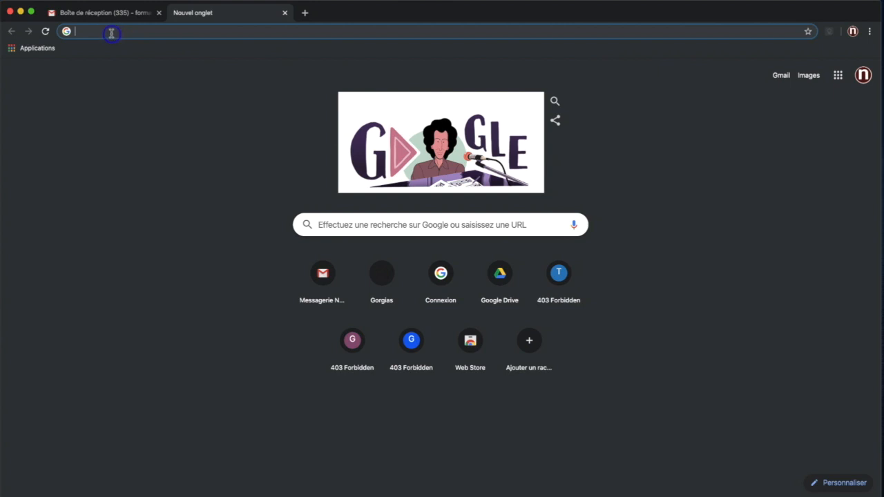
# - Search Google for "Gorgias Templates" and open the extension's Chrome Web Store page
pyautogui.click(367, 231)
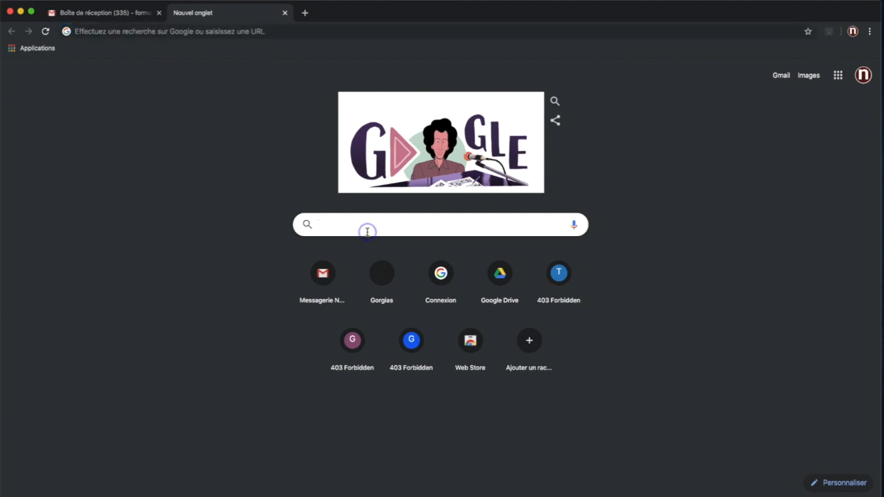
pyautogui.click(158, 31)
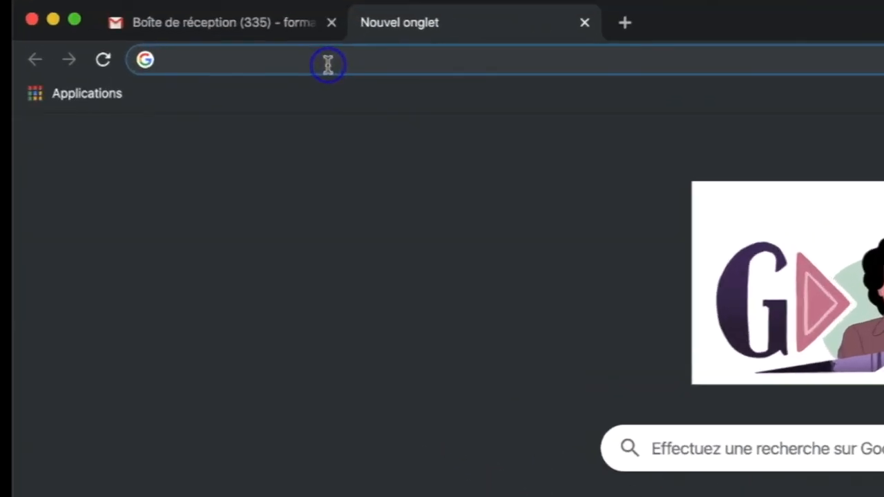
pyautogui.write('Gorgias Templates')
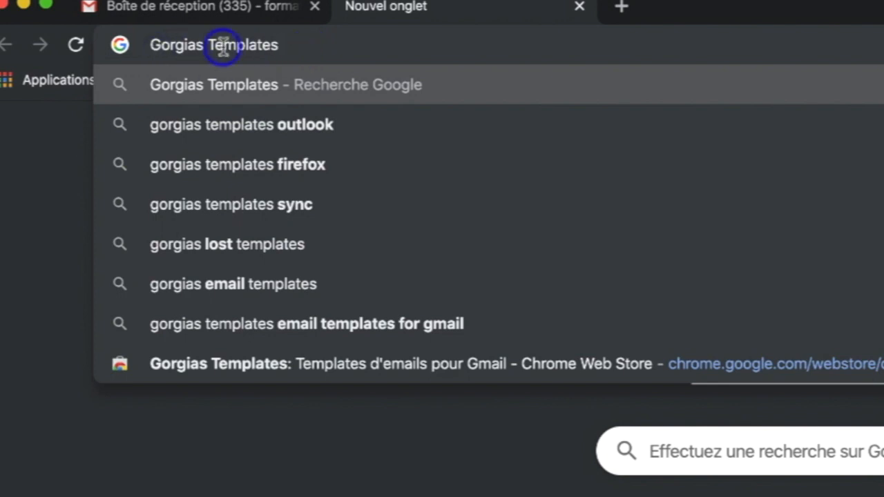
pyautogui.press('Return')
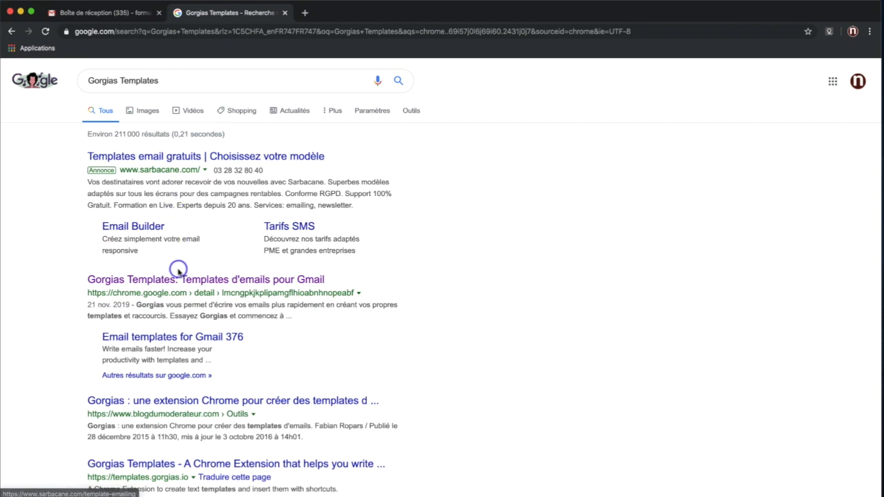
pyautogui.click(142, 280)
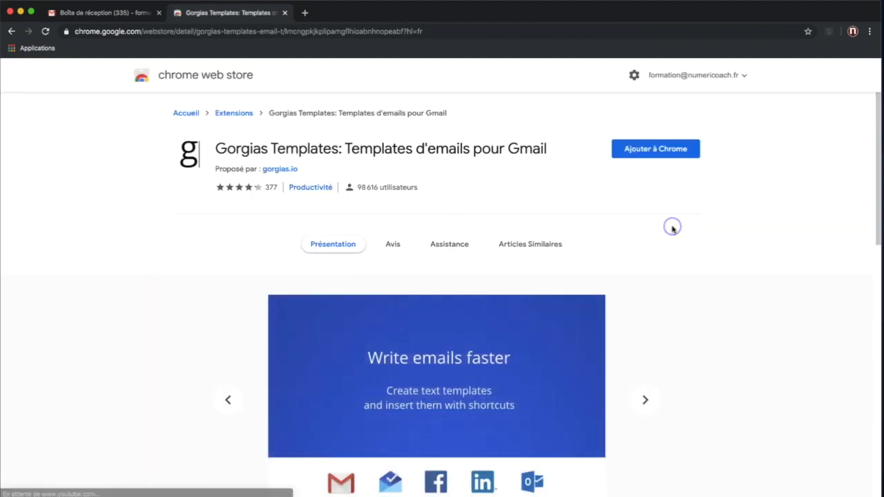
pyautogui.click(669, 156)
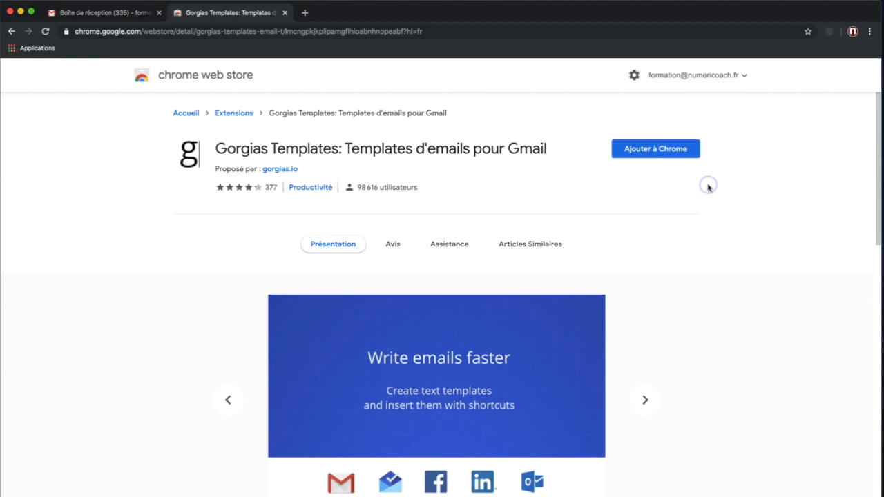
# - Read the extension's presentation on keyboard shortcuts and custom templates, and expand the full description
pyautogui.scroll(-5, 708, 186)
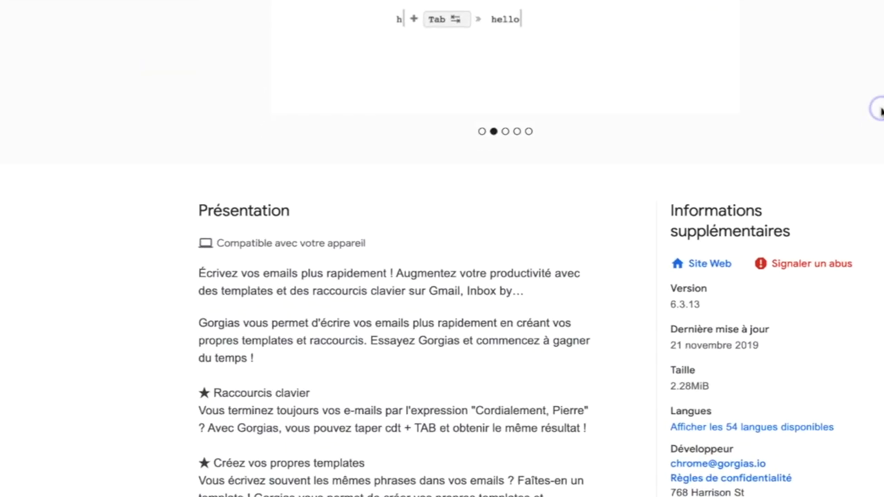
pyautogui.scroll(-3, 881, 112)
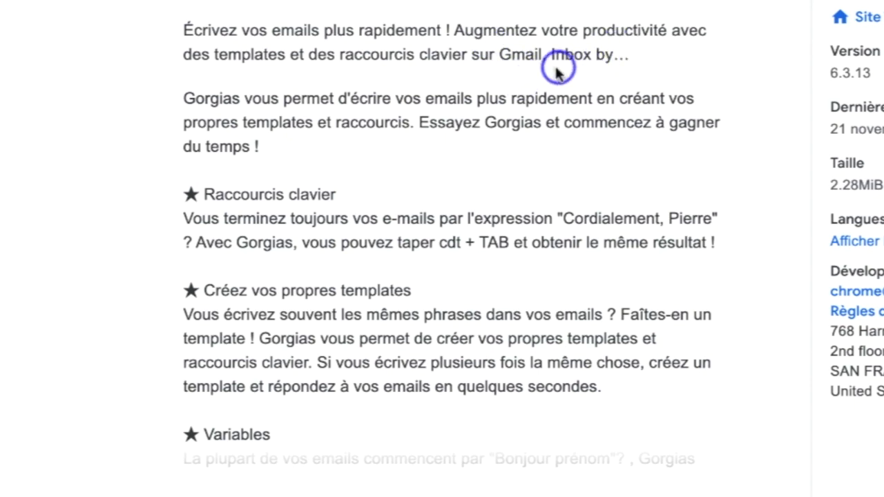
pyautogui.scroll(-2, 460, 142)
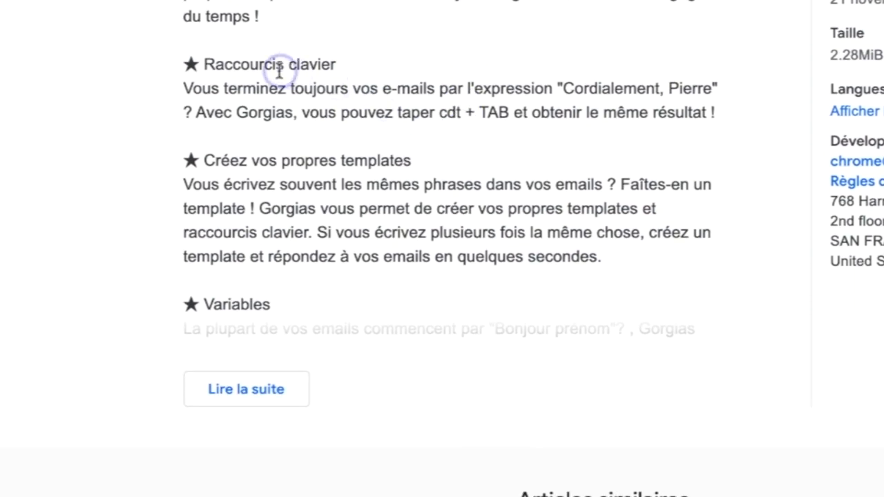
pyautogui.moveTo(439, 112); pyautogui.dragTo(462, 113)
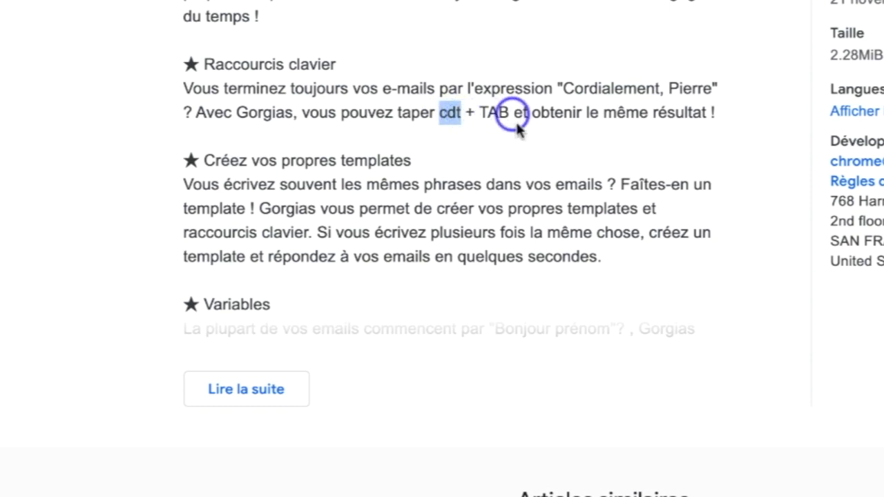
pyautogui.moveTo(563, 89); pyautogui.dragTo(719, 87)
pyautogui.scroll(-1, 719, 87)
pyautogui.moveTo(315, 118); pyautogui.dragTo(399, 173)
pyautogui.click(237, 350)
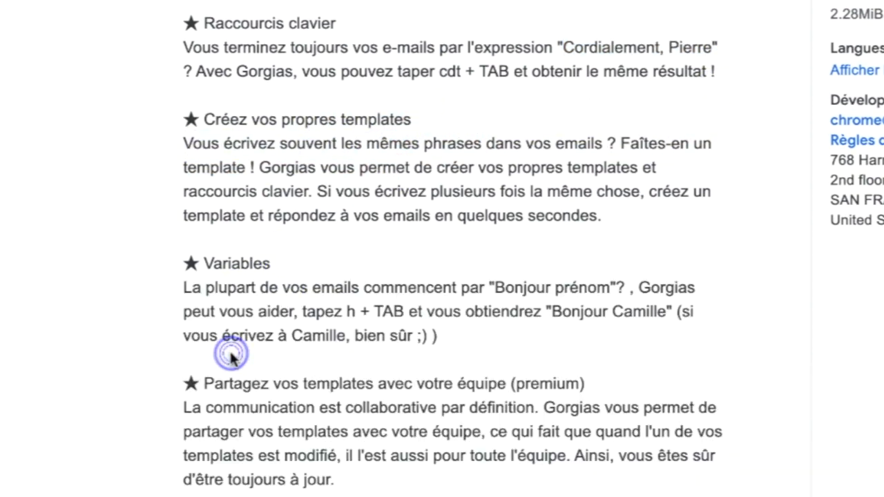
# - Review the rest of the extension's description, covering variables, team sharing, autocompletion and supported mail services
pyautogui.scroll(-3, 449, 395)
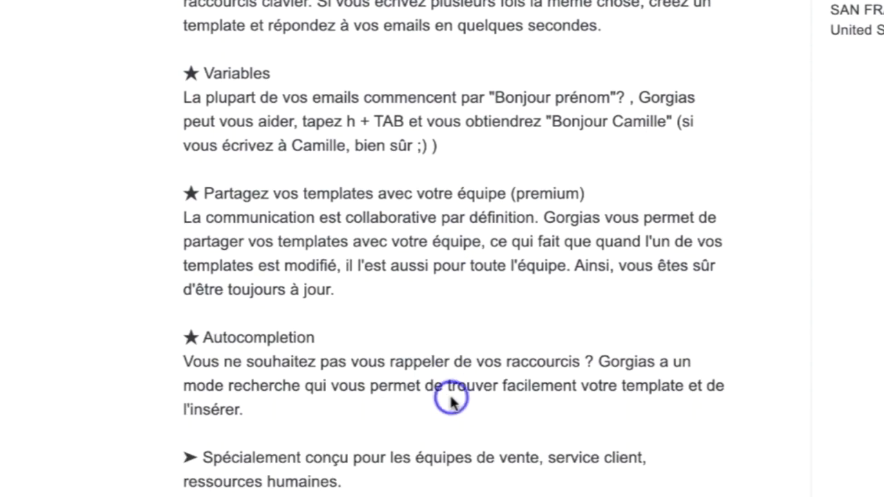
pyautogui.moveTo(378, 195); pyautogui.dragTo(549, 199)
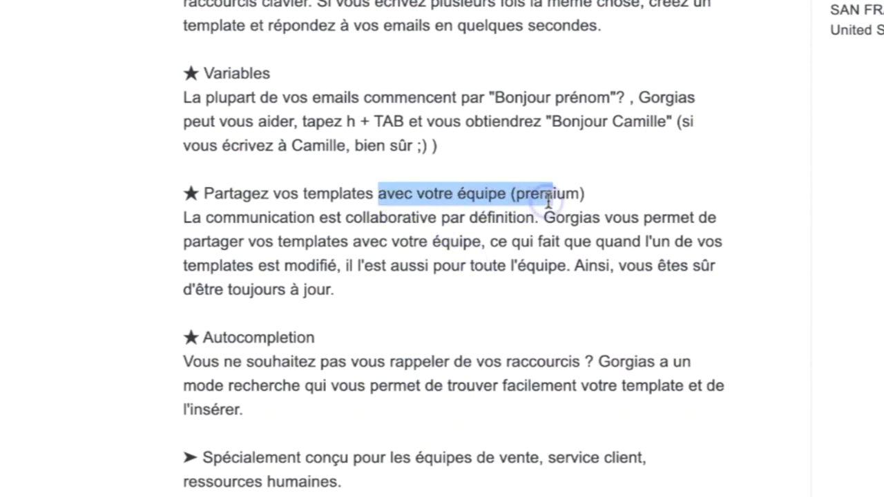
pyautogui.scroll(-2, 591, 197)
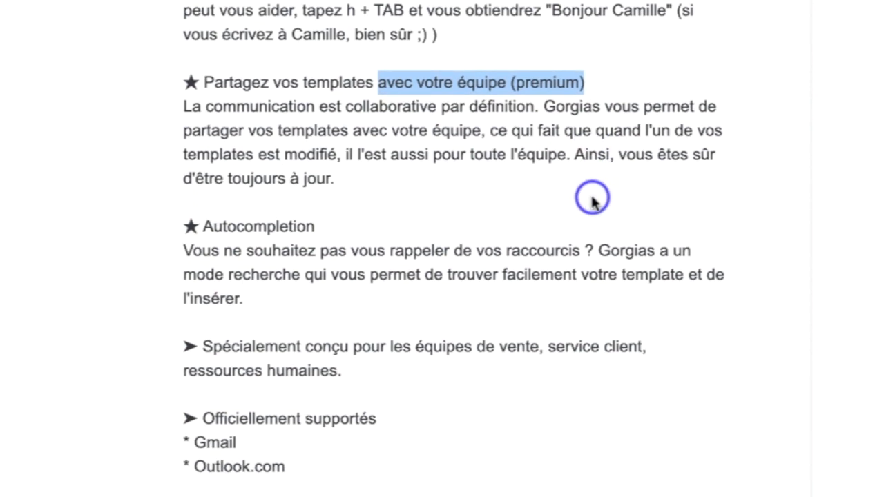
pyautogui.click(243, 221)
pyautogui.moveTo(243, 221); pyautogui.dragTo(340, 268)
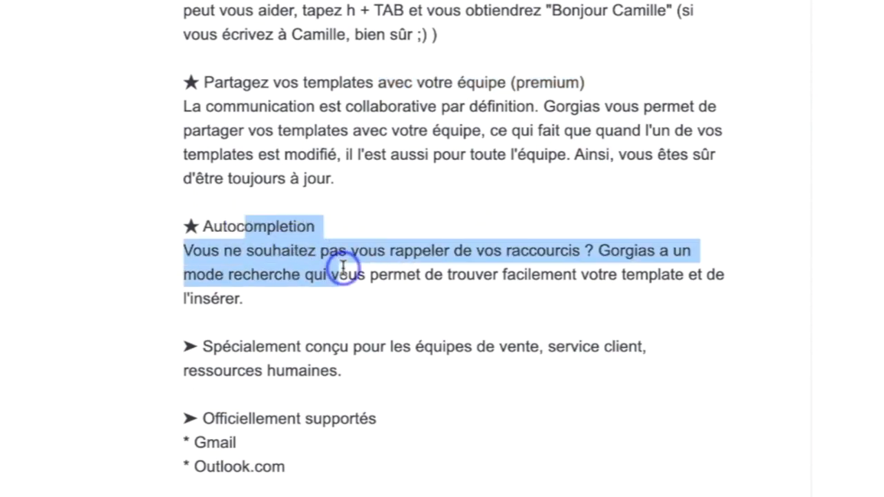
pyautogui.click(439, 297)
pyautogui.scroll(-5, 439, 297)
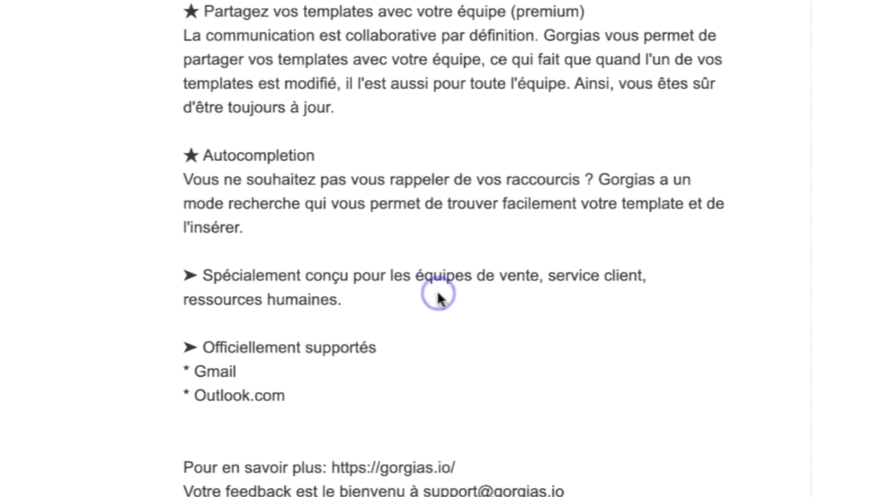
pyautogui.scroll(-3, 439, 297)
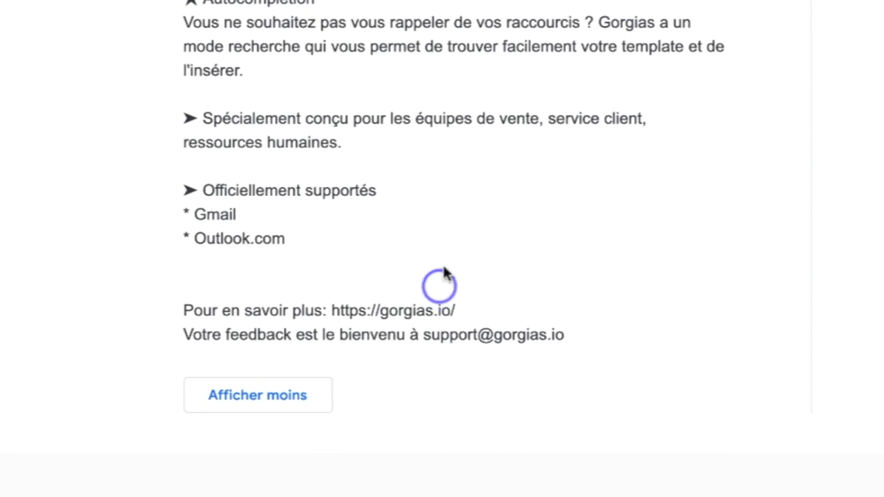
# - Add the Gorgias Templates extension to Chrome and approve its installation
pyautogui.scroll(1, 420, 230)
pyautogui.scroll(15, 420, 230)
pyautogui.scroll(6, 420, 230)
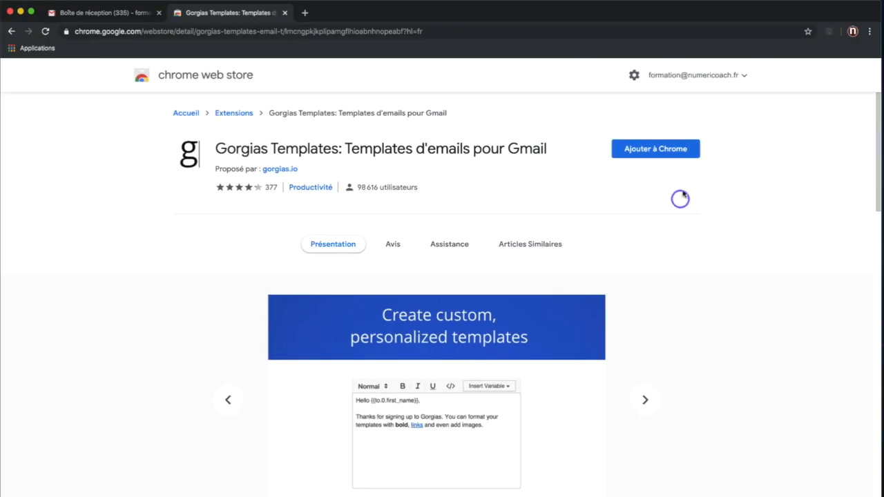
pyautogui.click(658, 149)
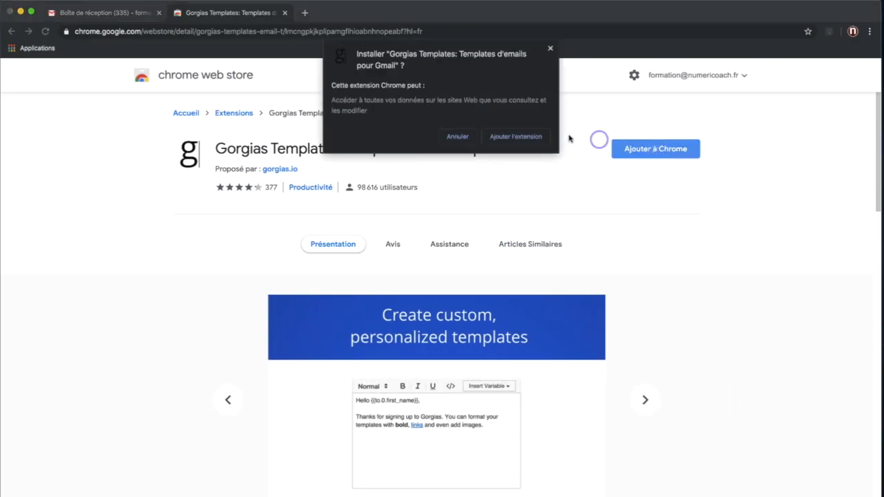
pyautogui.click(516, 137)
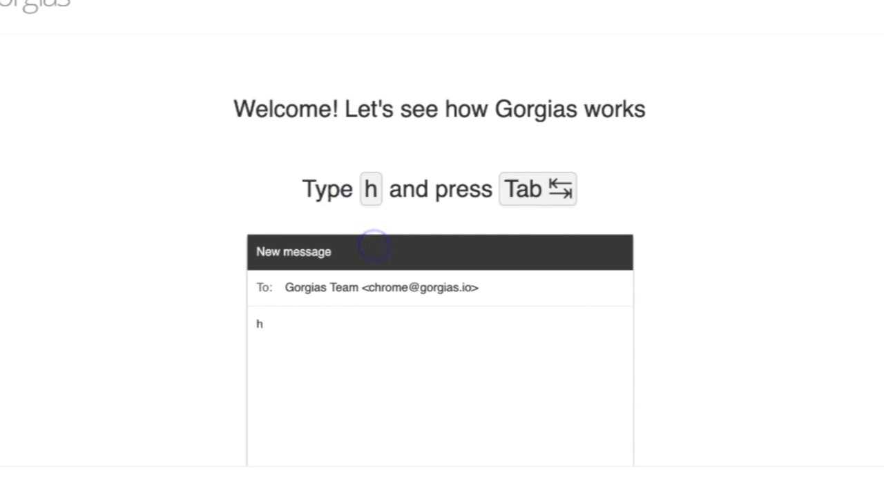
# - Try the Gorgias welcome demo by expanding the shortcuts h and glad, and open its template search
pyautogui.press('Tab')
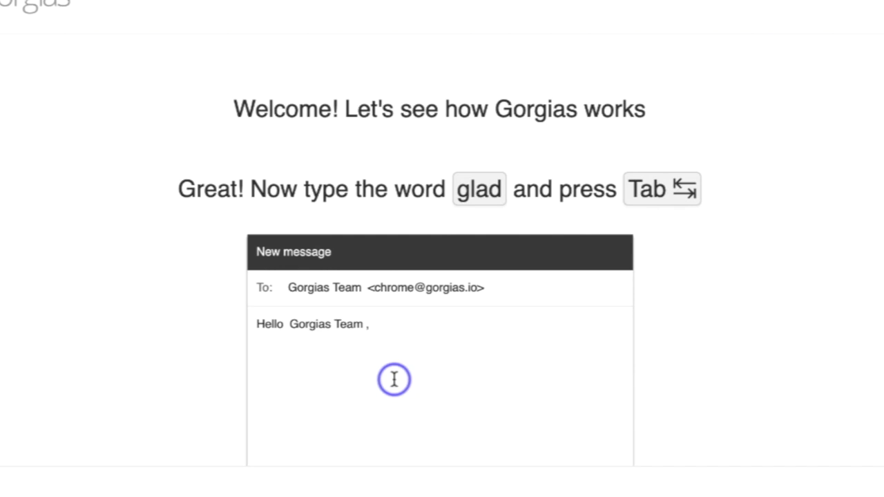
pyautogui.write('lad')
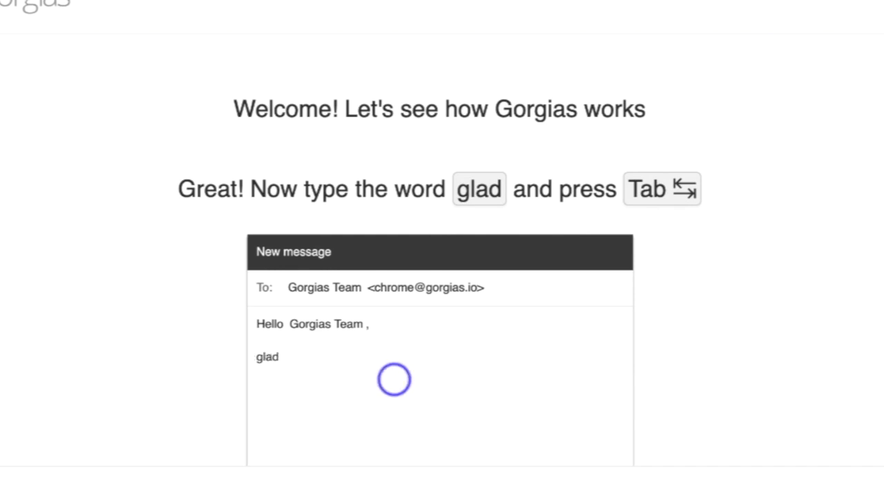
pyautogui.press('Tab')
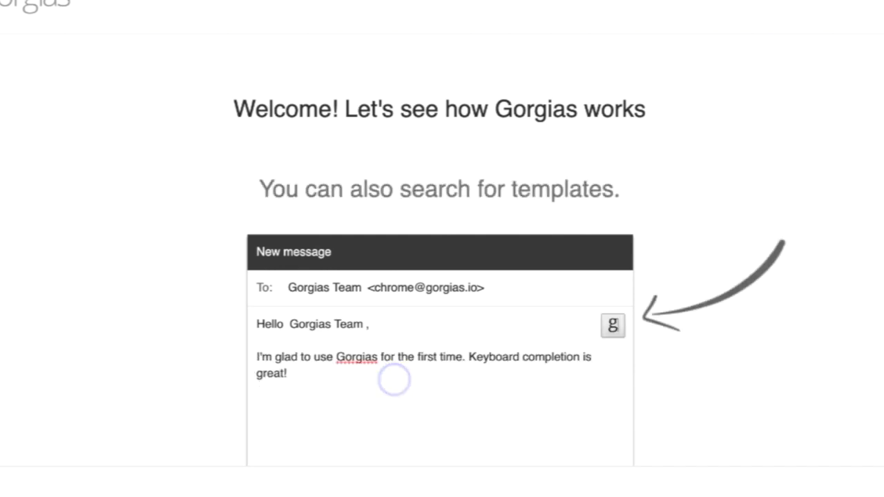
pyautogui.click(615, 327)
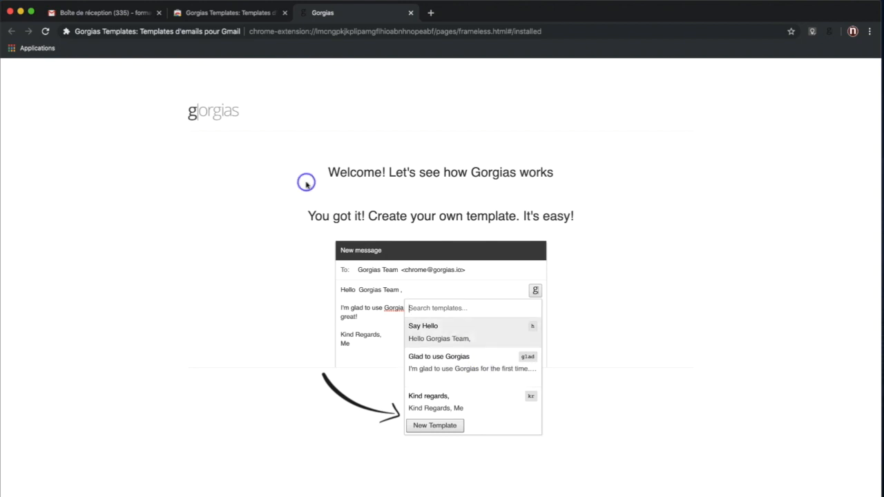
# - Switch to Gmail, start a new message and display the Gorgias template list in its body
pyautogui.click(90, 13)
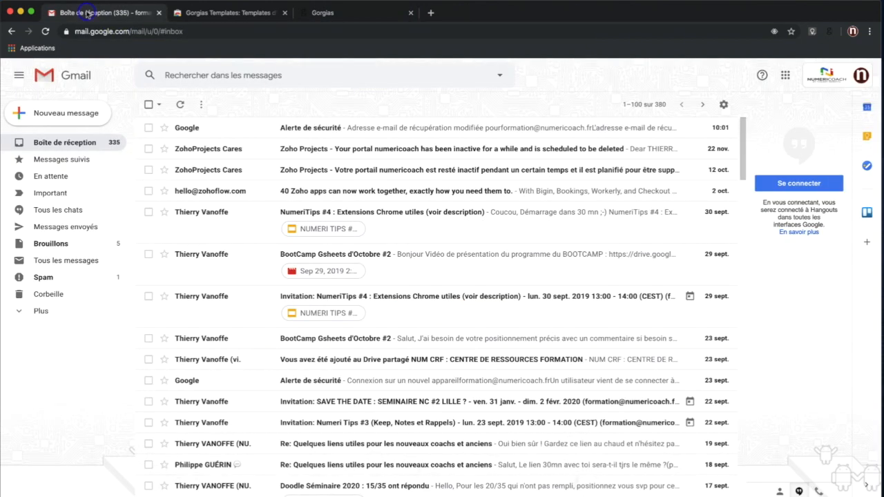
pyautogui.click(42, 112)
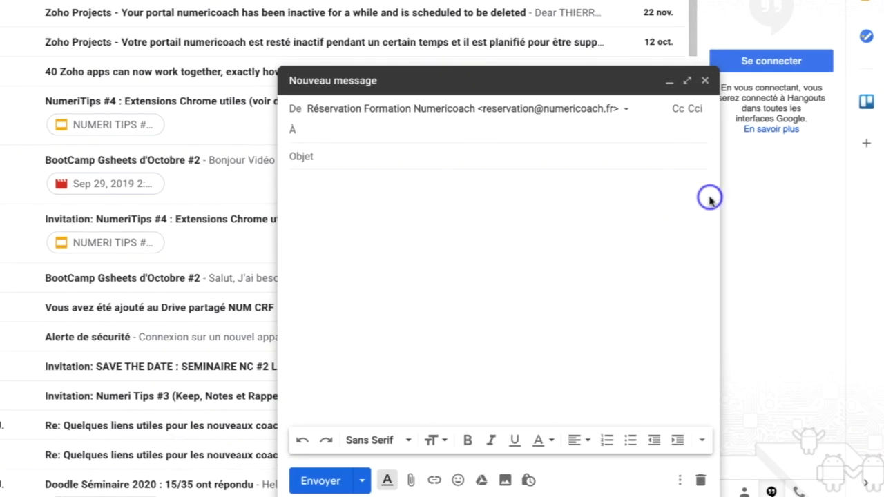
pyautogui.click(660, 196)
pyautogui.hotkey('ctrl', 'space')
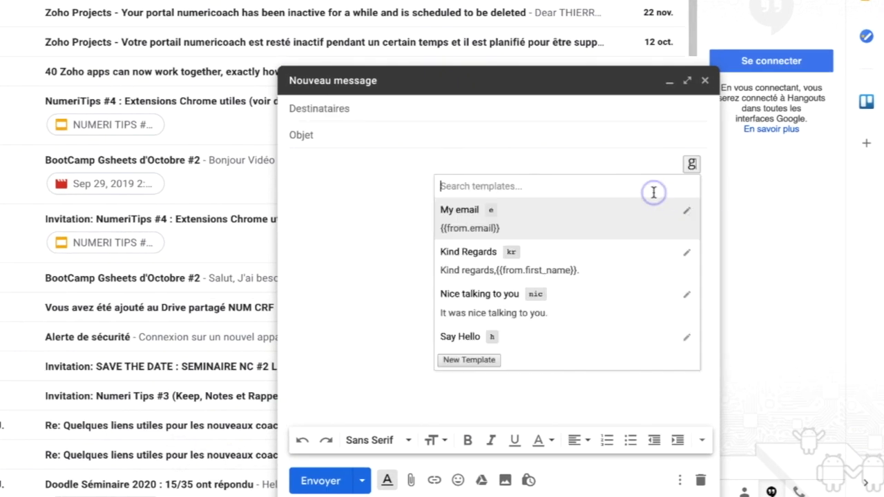
pyautogui.click(691, 174)
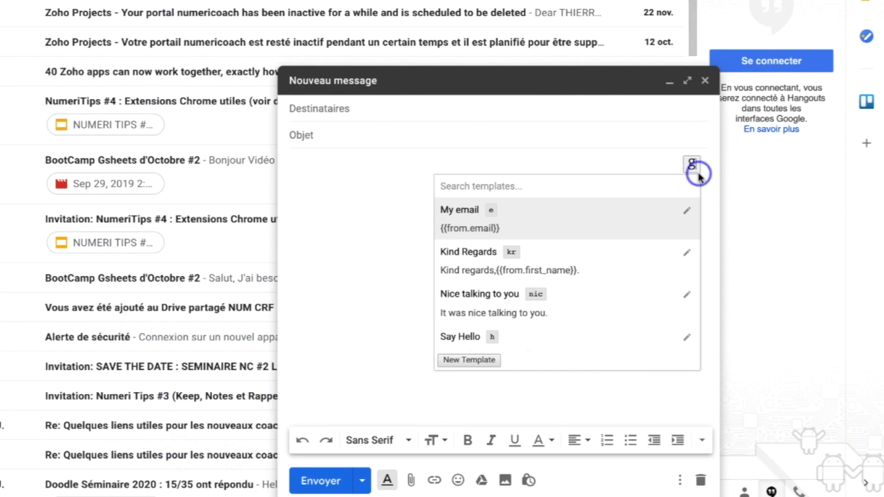
pyautogui.click(693, 167)
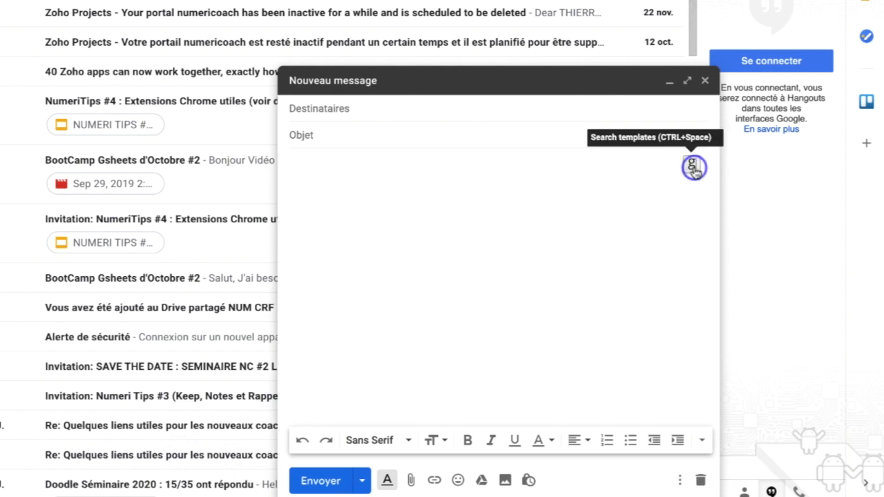
pyautogui.click(693, 167)
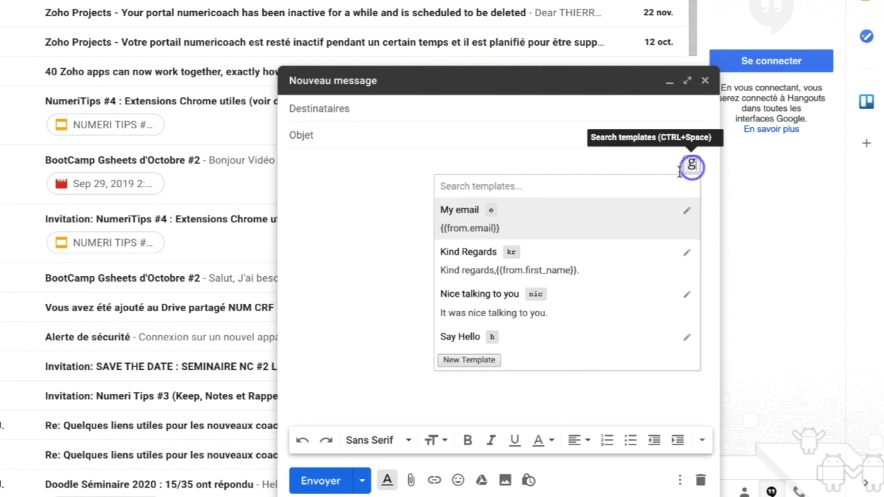
# - Create a new Gorgias template, enter a name identifying it as a personal signature, and set its text shortcut to TV
pyautogui.click(468, 375)
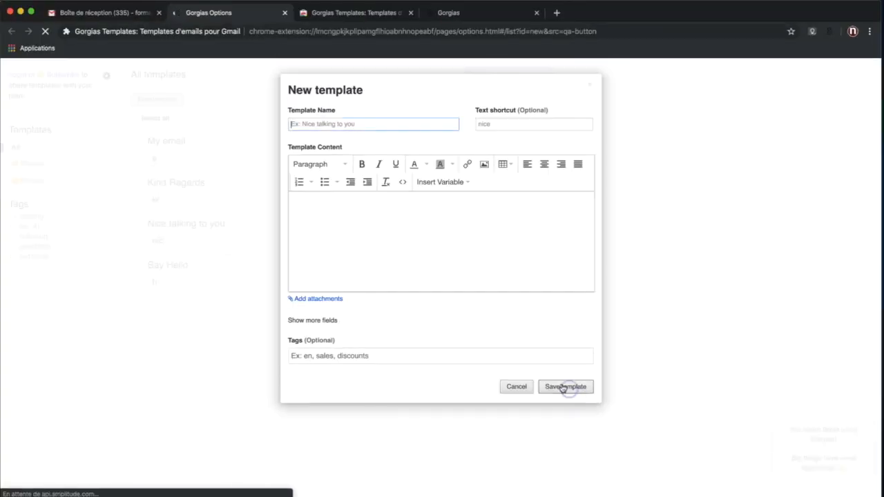
pyautogui.click(308, 123)
pyautogui.write('signature thierry')
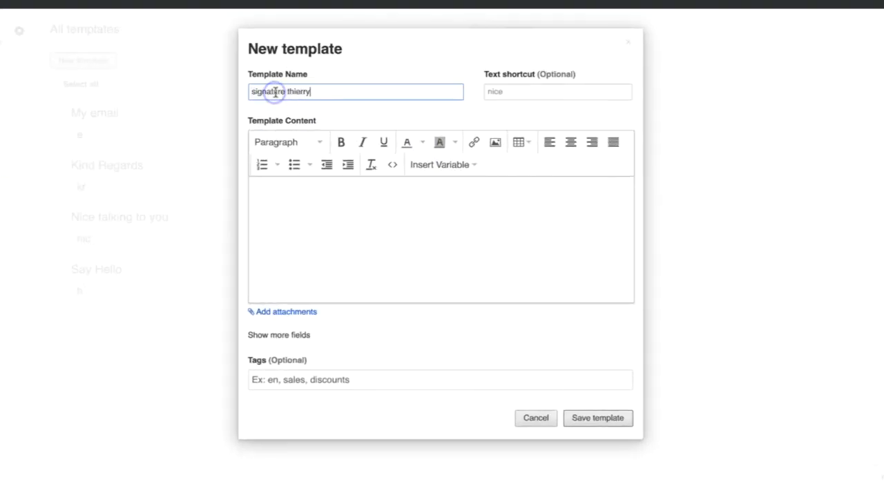
pyautogui.click(528, 91)
pyautogui.write('TV')
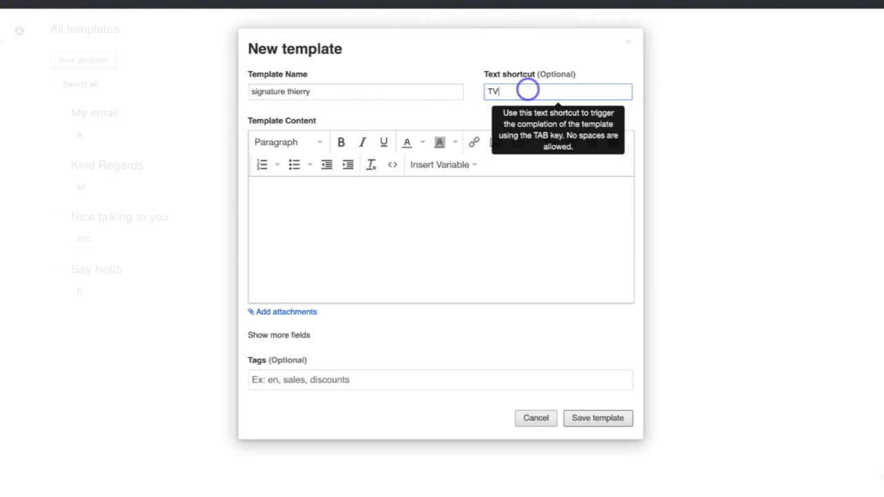
# - Paste the copied signature block with logo and social links into the template content and save the template
pyautogui.click(313, 209)
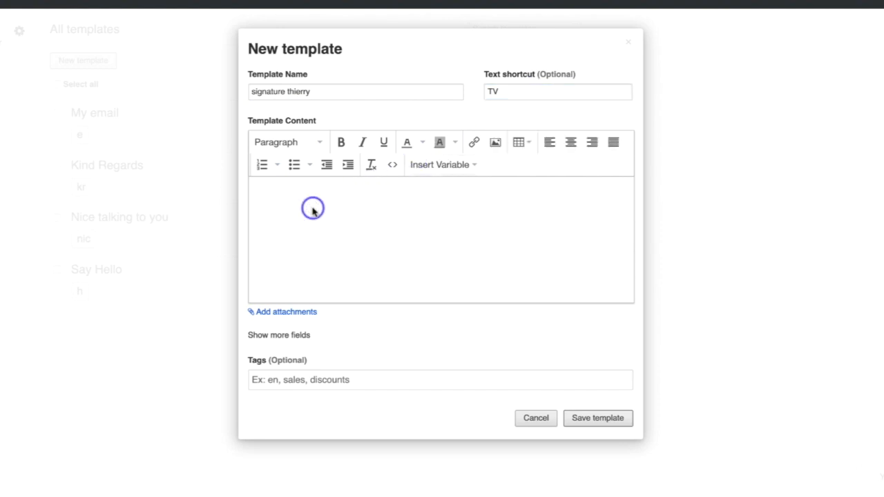
pyautogui.hotkey('ctrl', 'v')
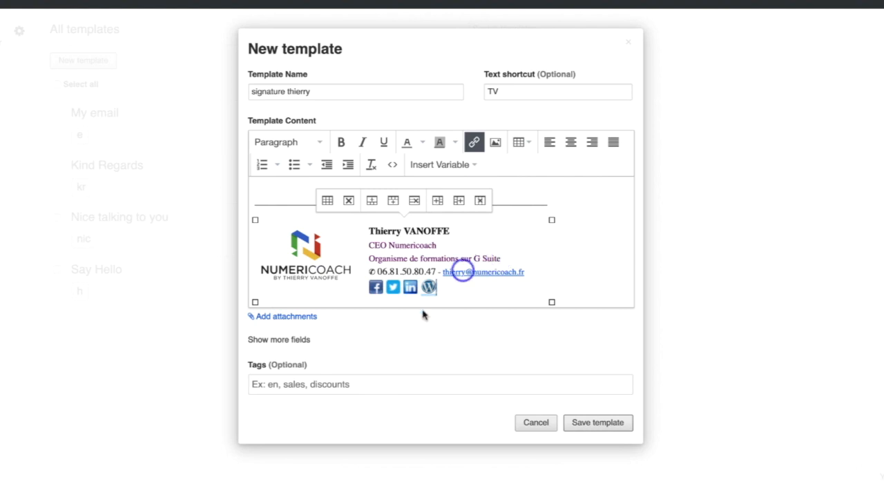
pyautogui.click(601, 427)
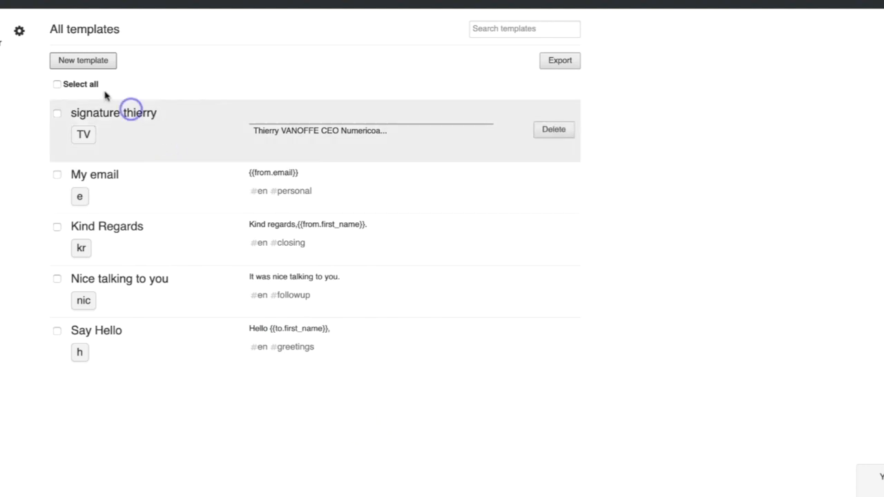
# - Create another new template named "Besoin formation" with the text shortcut BF
pyautogui.click(70, 60)
pyautogui.click(313, 93)
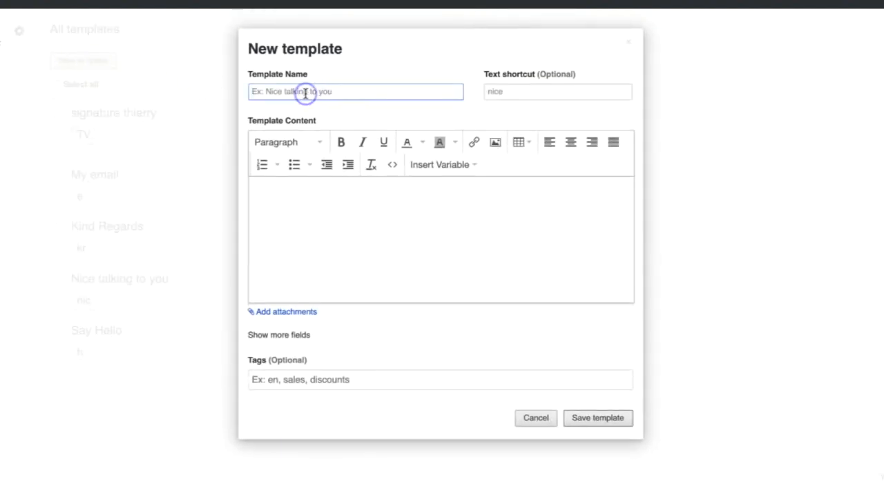
pyautogui.click(305, 93)
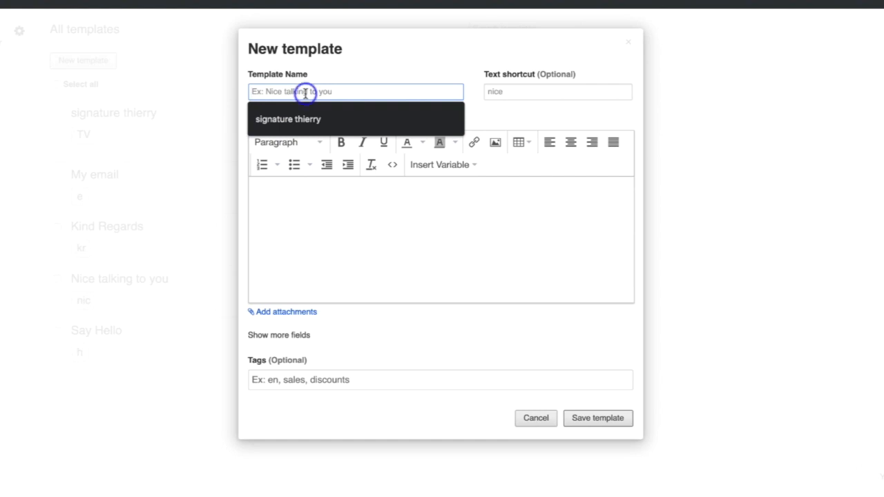
pyautogui.write('Besoin formation')
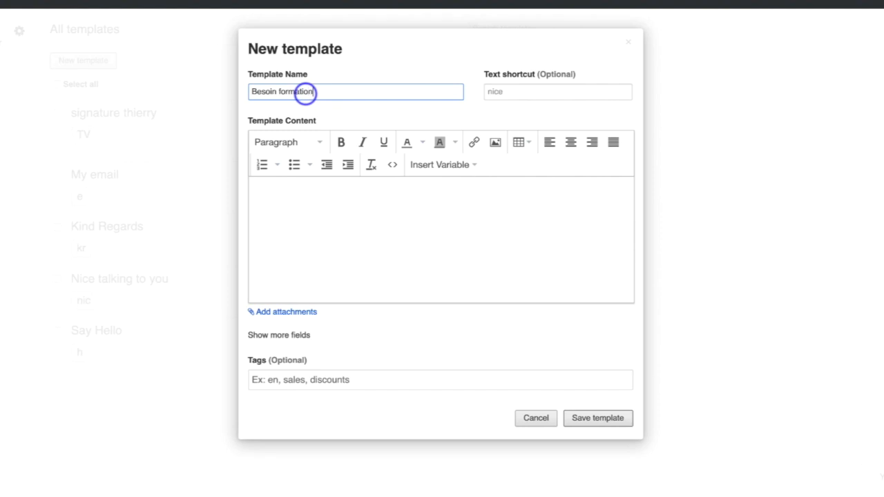
pyautogui.click(511, 93)
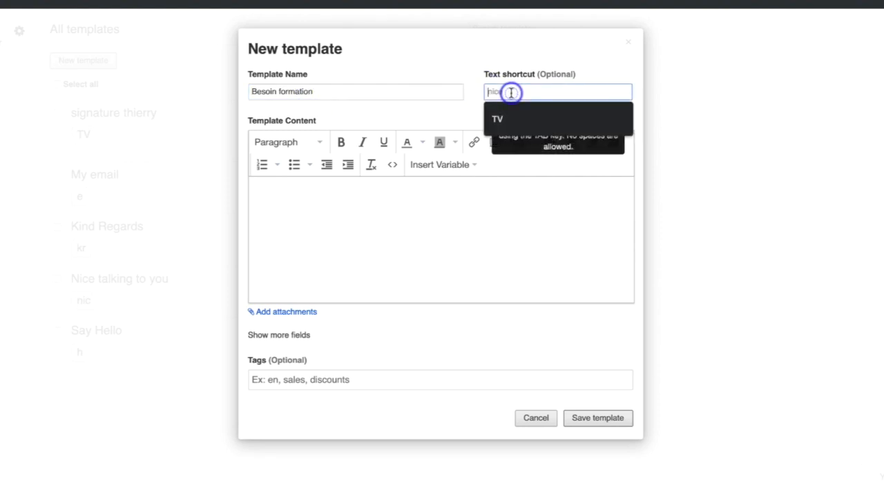
pyautogui.write('BF')
pyautogui.click(266, 185)
pyautogui.click(500, 91)
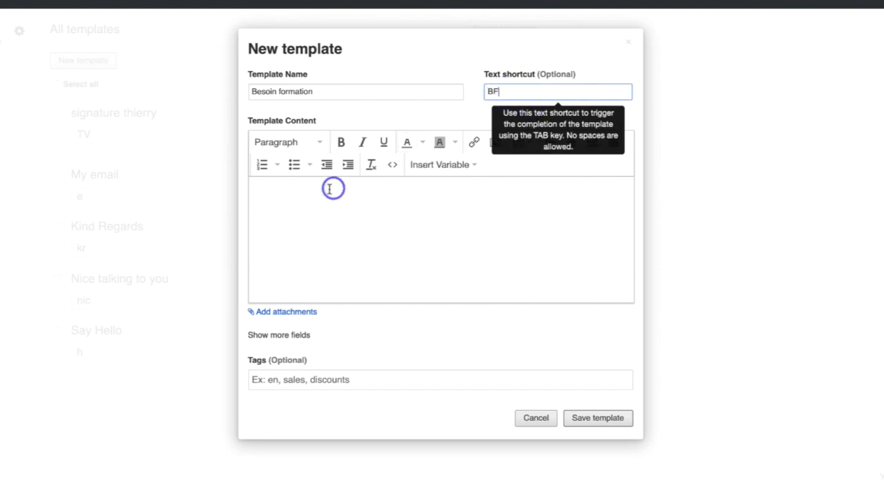
# - Fill the template content with the "J'ai une mission pour toi" message, insert the To: First Name variable after Hello, and save the template
pyautogui.click(304, 192)
pyautogui.write("Hello J'espère que tu as passé un excellent week end. J'ai une mission pour toi si tu l'acceptes. Voici la demande du client :   N'hésite pas à me répondre dans la journée,  A bientôt,  Thierry")
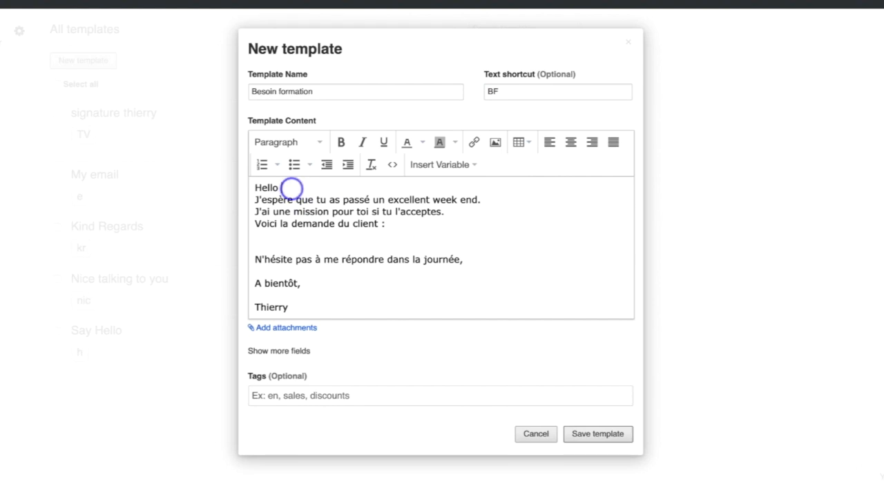
pyautogui.click(456, 173)
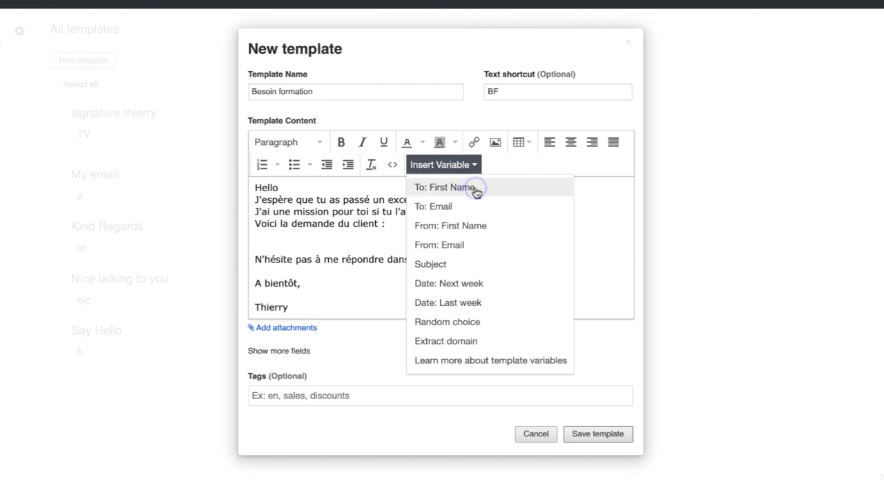
pyautogui.click(476, 191)
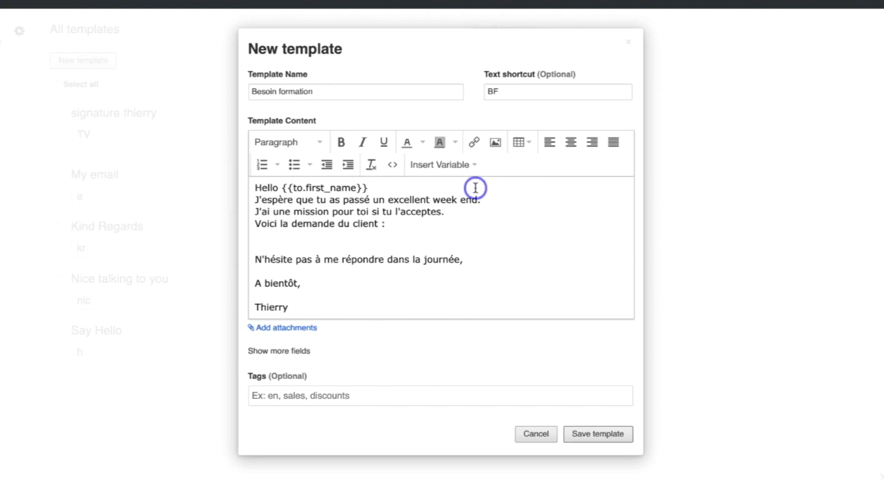
pyautogui.click(568, 435)
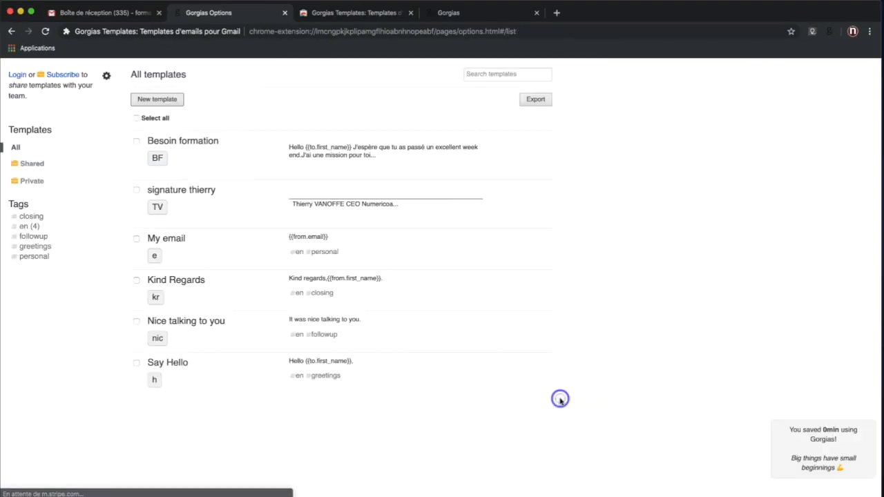
# - Switch to Gmail and address the open new message to the colleague suggested for the entered first name
pyautogui.click(81, 11)
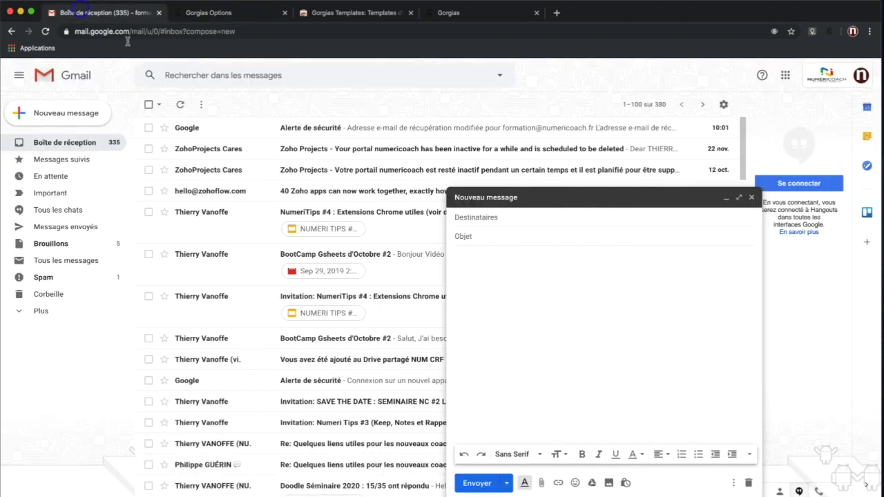
pyautogui.click(475, 218)
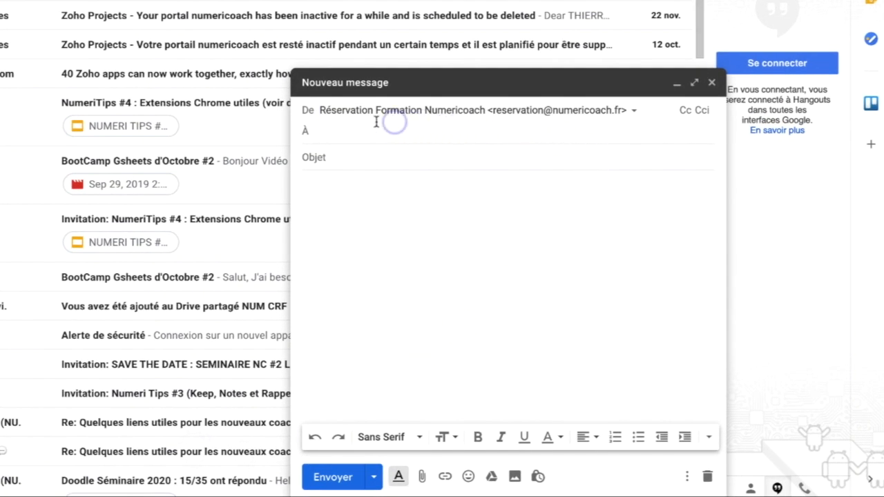
pyautogui.click(350, 125)
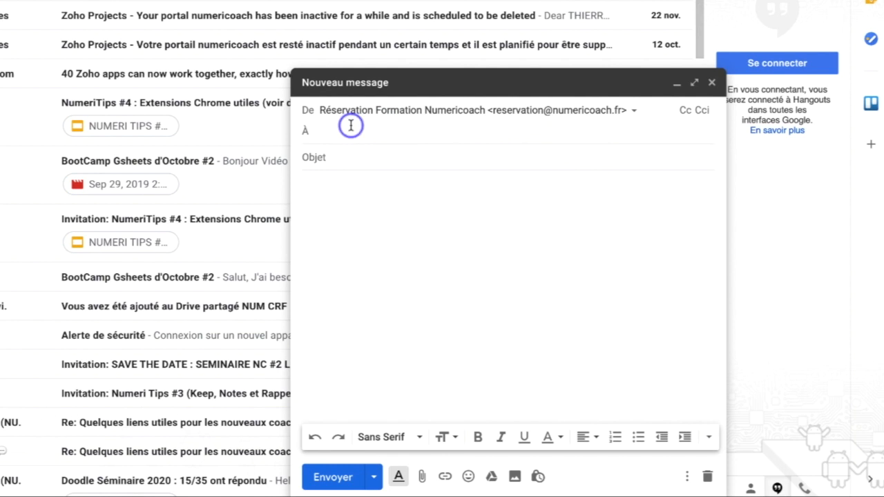
pyautogui.write('arthur')
pyautogui.click(398, 160)
pyautogui.click(334, 157)
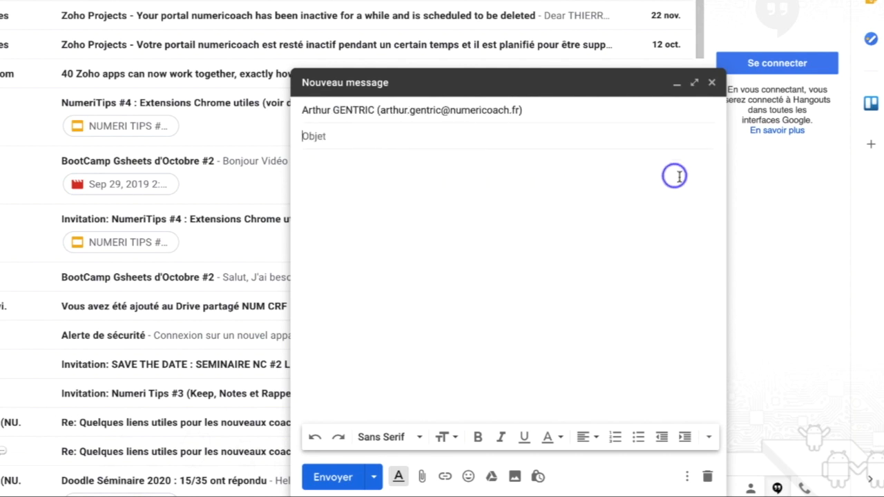
# - Insert the Besoin formation template into the message body and set the subject to "demande formation"
pyautogui.click(699, 168)
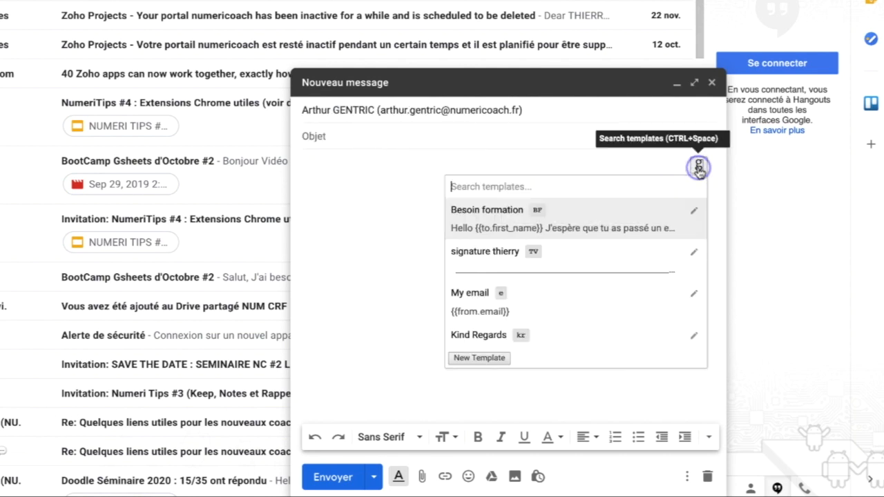
pyautogui.click(476, 218)
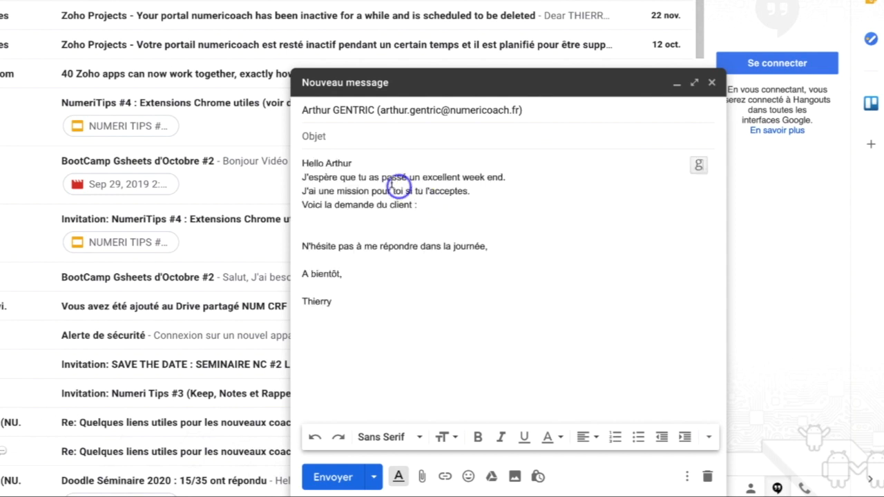
pyautogui.moveTo(353, 163); pyautogui.dragTo(325, 164)
pyautogui.click(316, 113)
pyautogui.click(330, 158)
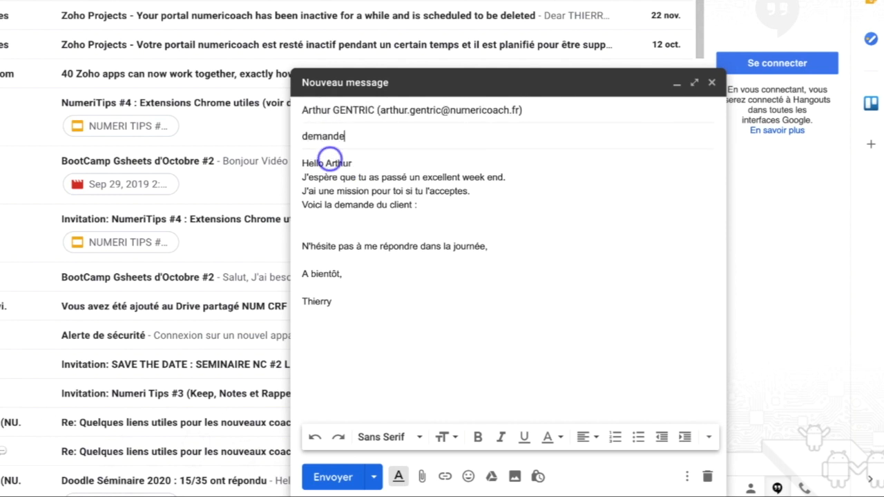
pyautogui.write('demande formation')
# - Add blank lines below the closing name and expand the TV text shortcut there to insert the signature template
pyautogui.click(355, 306)
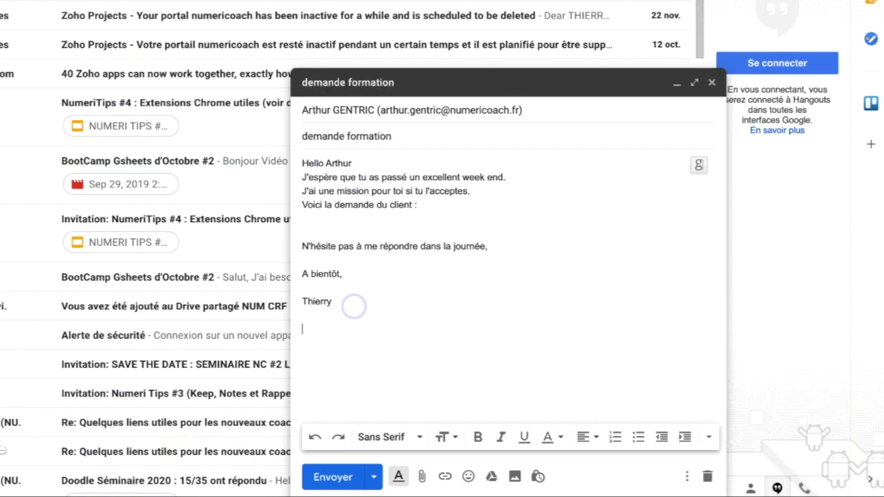
pyautogui.click(698, 165)
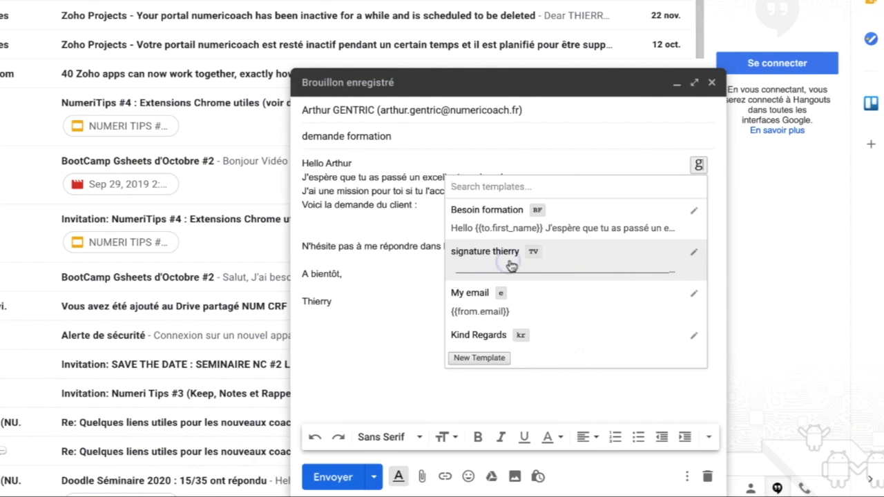
pyautogui.click(328, 333)
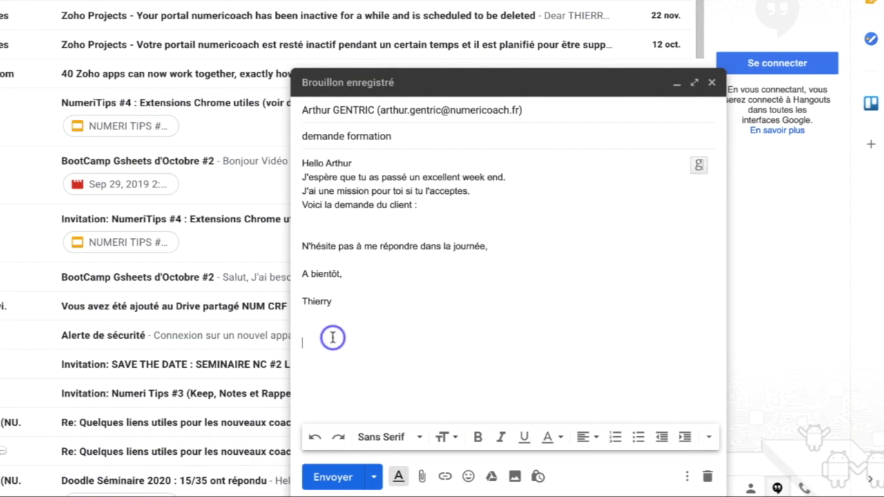
pyautogui.write('TV')
pyautogui.press('Tab')
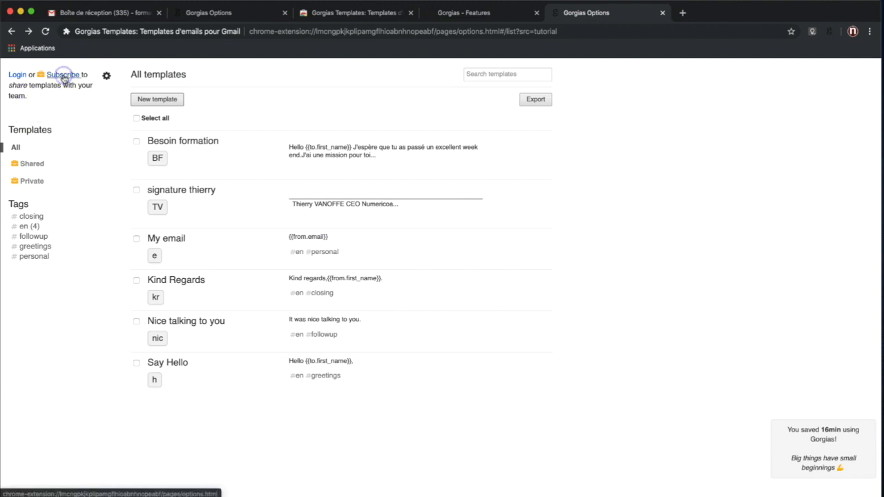
# - Try the Startup Monthly signup form with the full name, e-mail, account password and 10 team members, and close it without subscribing
pyautogui.click(63, 75)
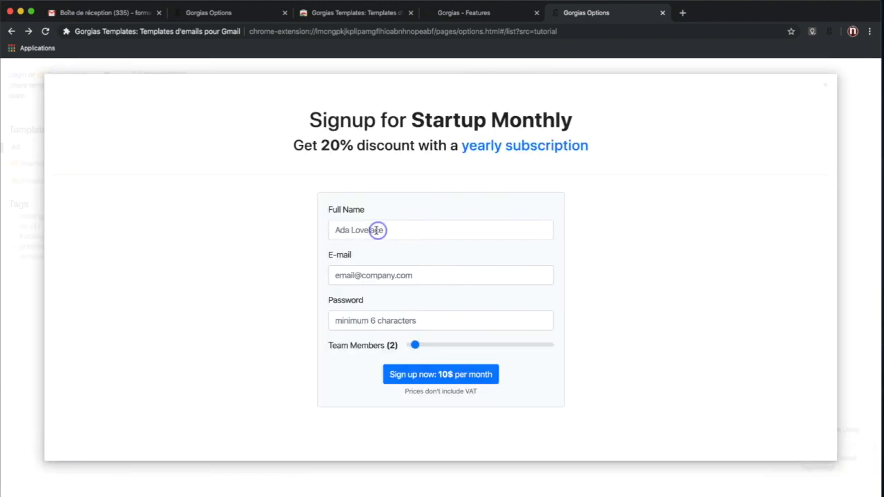
pyautogui.click(375, 229)
pyautogui.click(379, 254)
pyautogui.click(375, 275)
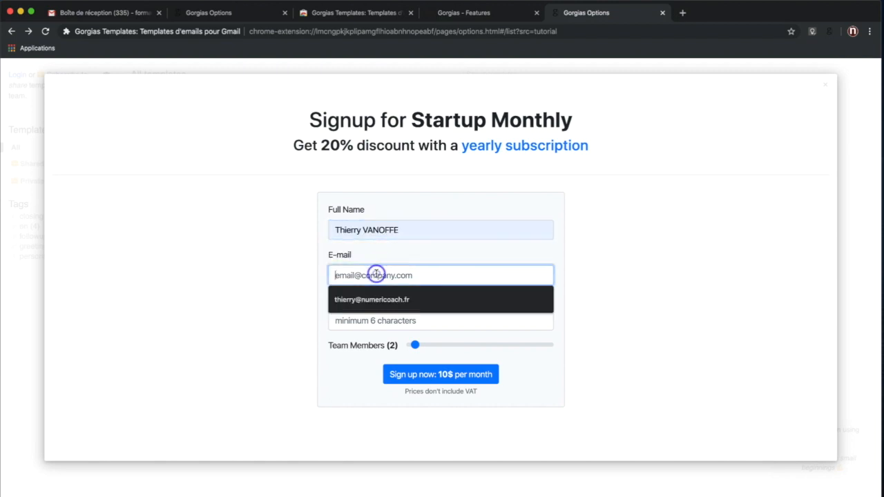
pyautogui.click(377, 299)
pyautogui.click(364, 321)
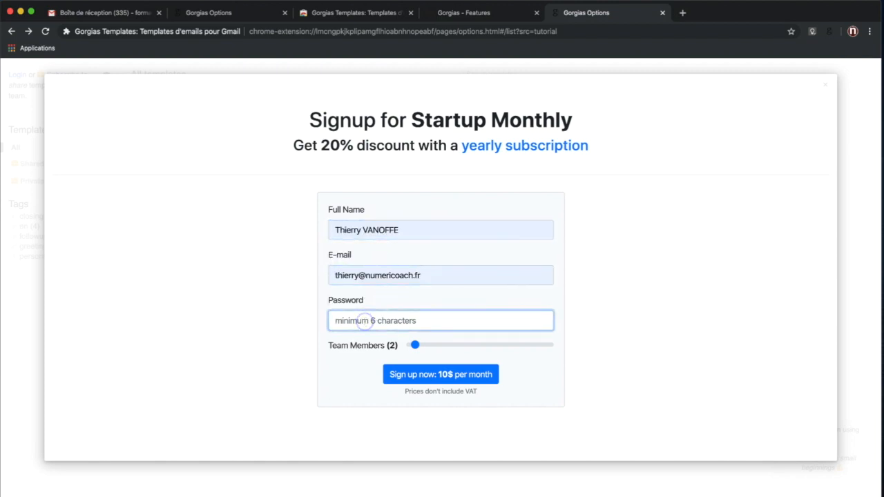
pyautogui.click(424, 374)
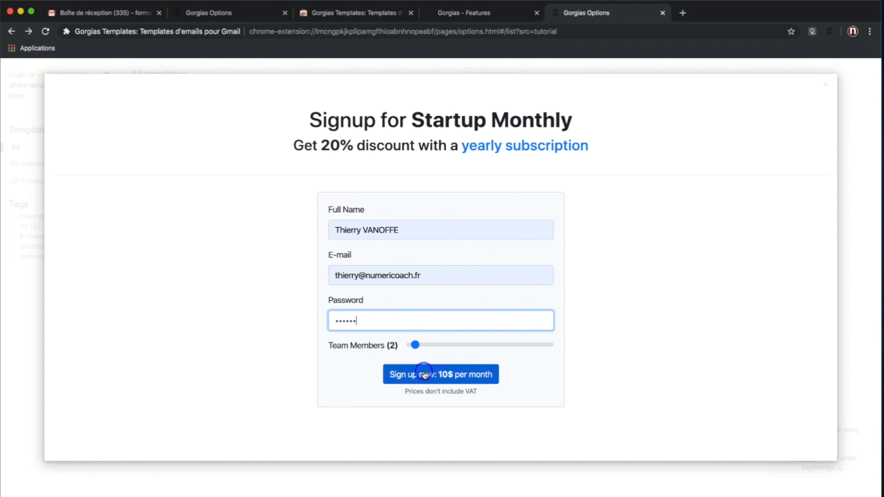
pyautogui.click(487, 403)
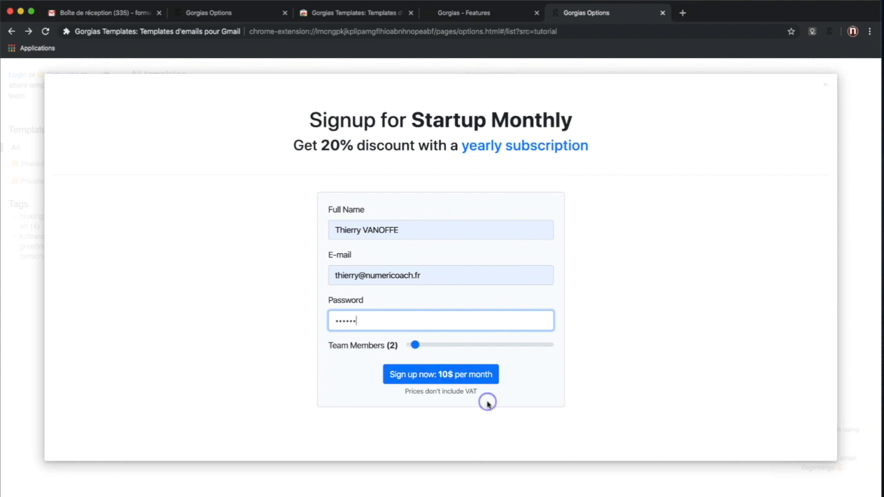
pyautogui.moveTo(418, 348); pyautogui.dragTo(456, 348)
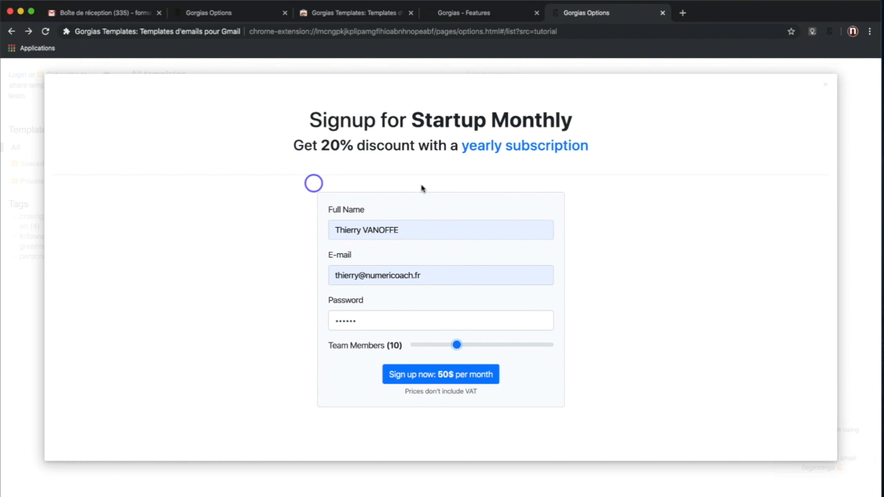
pyautogui.click(826, 96)
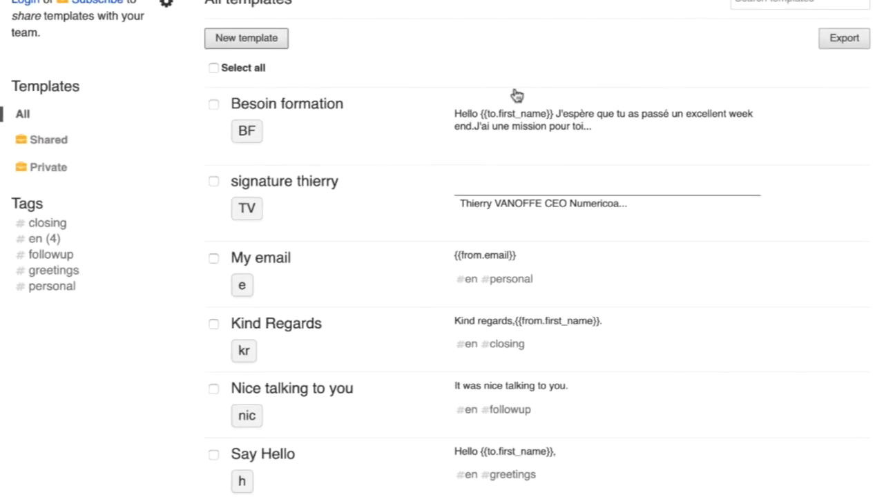